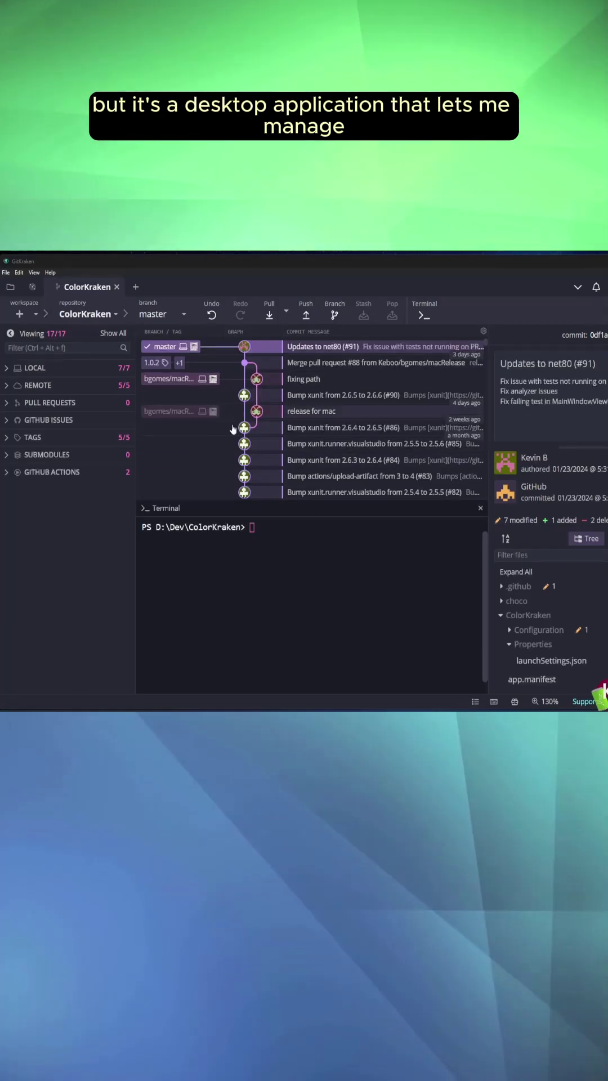
- Replace FromENV with 'Some config change' in launchSettings.json, save, and run git diff
{"action": "left_click", "coordinate": [538, 668]}
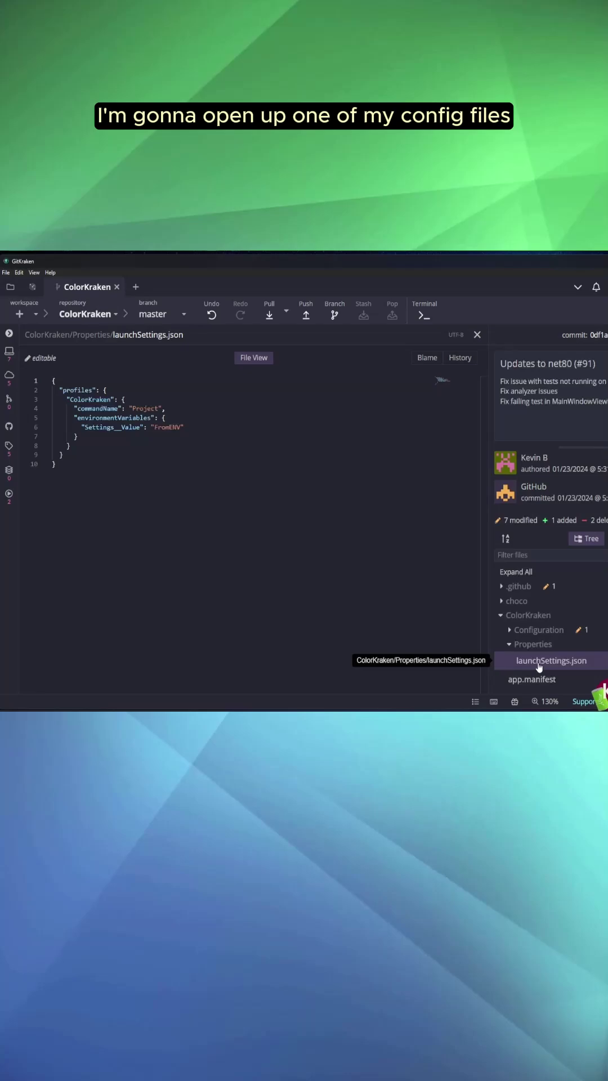
{"action": "double_click", "coordinate": [169, 429]}
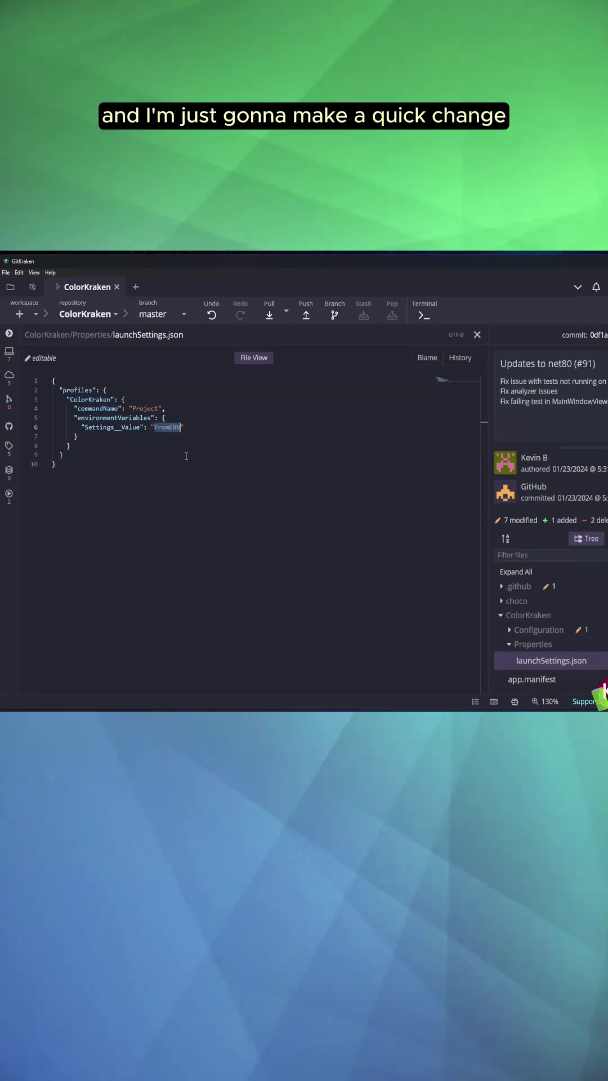
{"action": "type", "text": "Some config"}
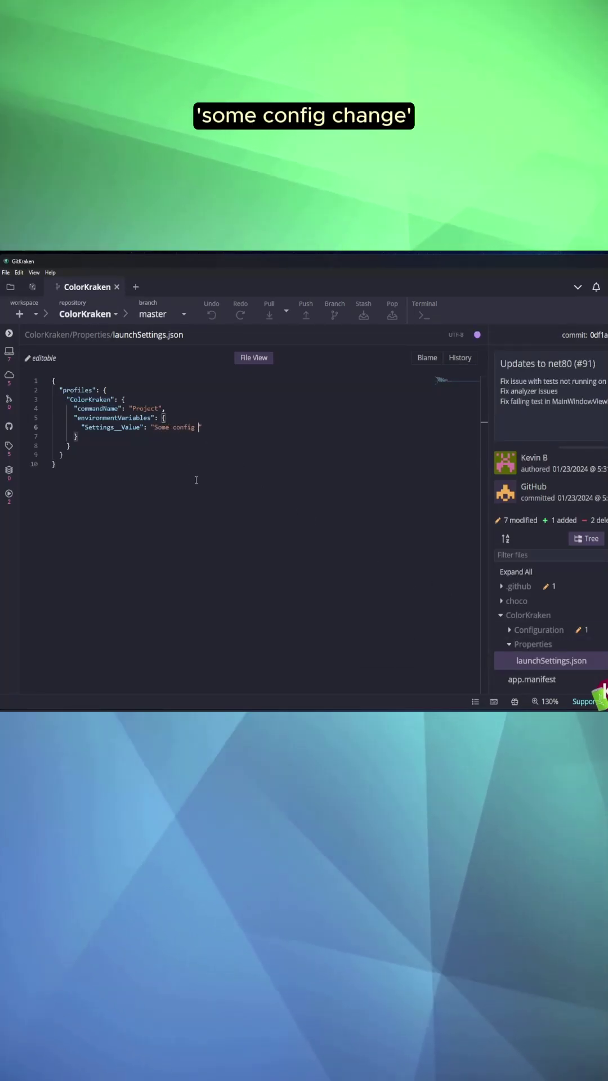
{"action": "type", "text": " chan"}
{"action": "key", "text": "ctrl+s"}
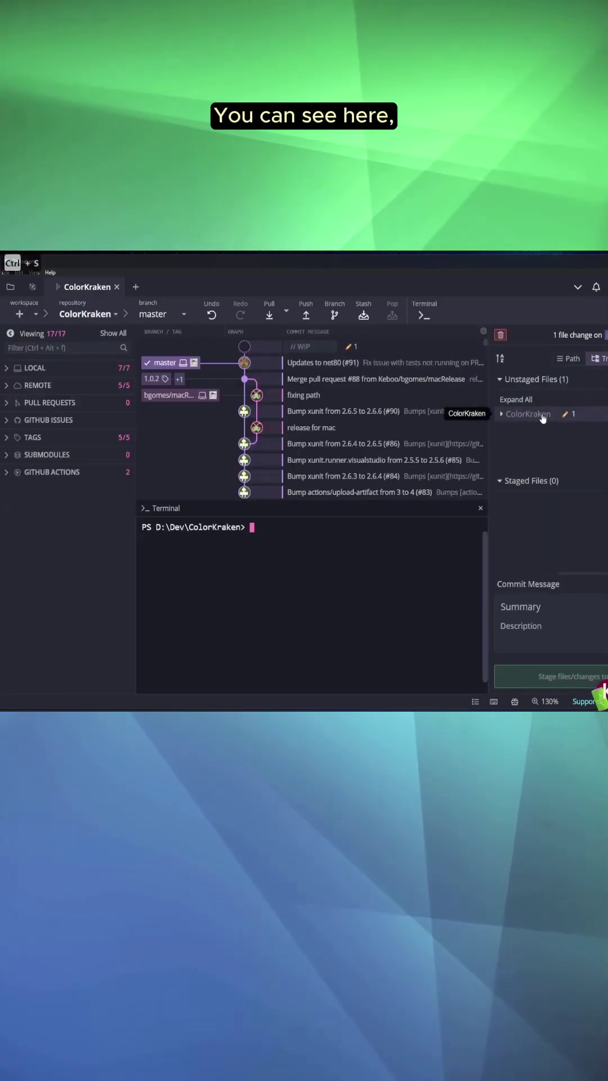
{"action": "left_click", "coordinate": [542, 415]}
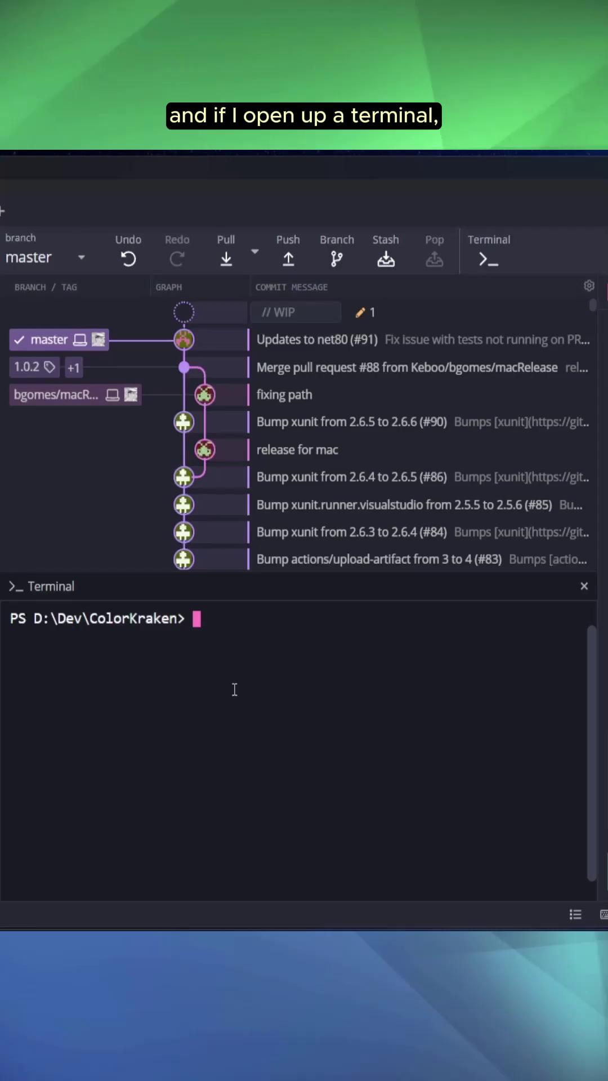
{"action": "type", "text": "git diff"}
{"action": "key", "text": "Return"}
{"action": "type", "text": "| Out-File my"}
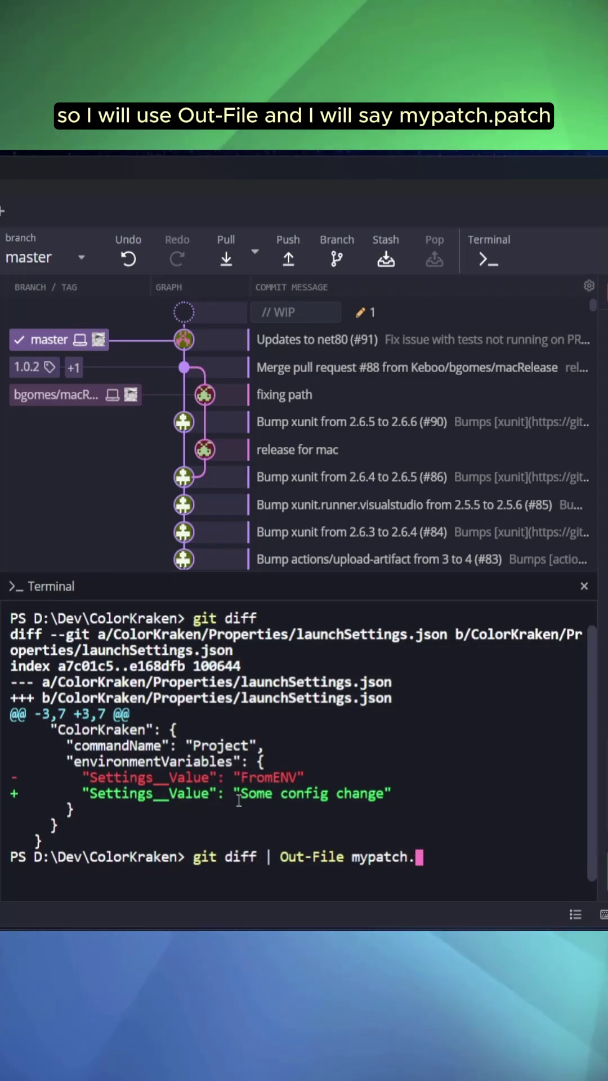
{"action": "type", "text": "patch "}
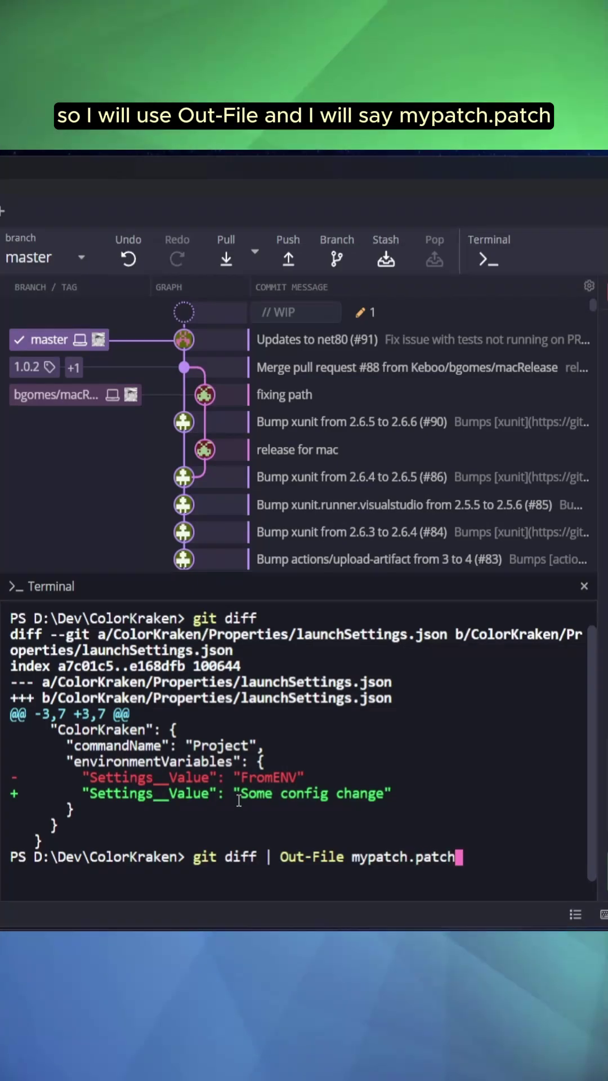
{"action": "type", "text": "-Encoding UTF8"}
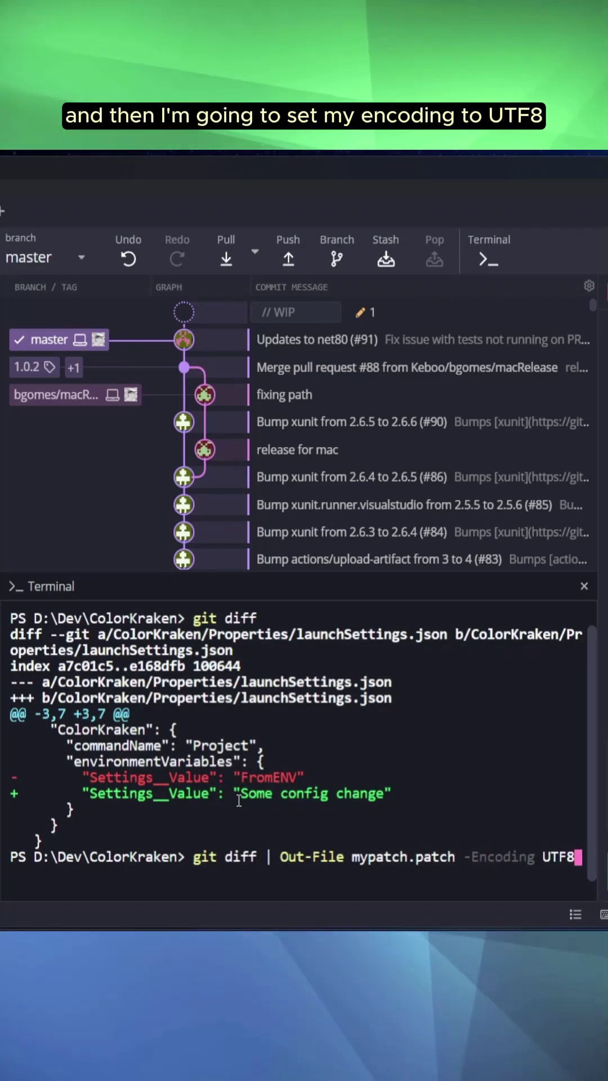
- Run 'git diff | Out-File mypatch.patch -Encoding UTF8' in the terminal
{"action": "key", "text": "Return"}
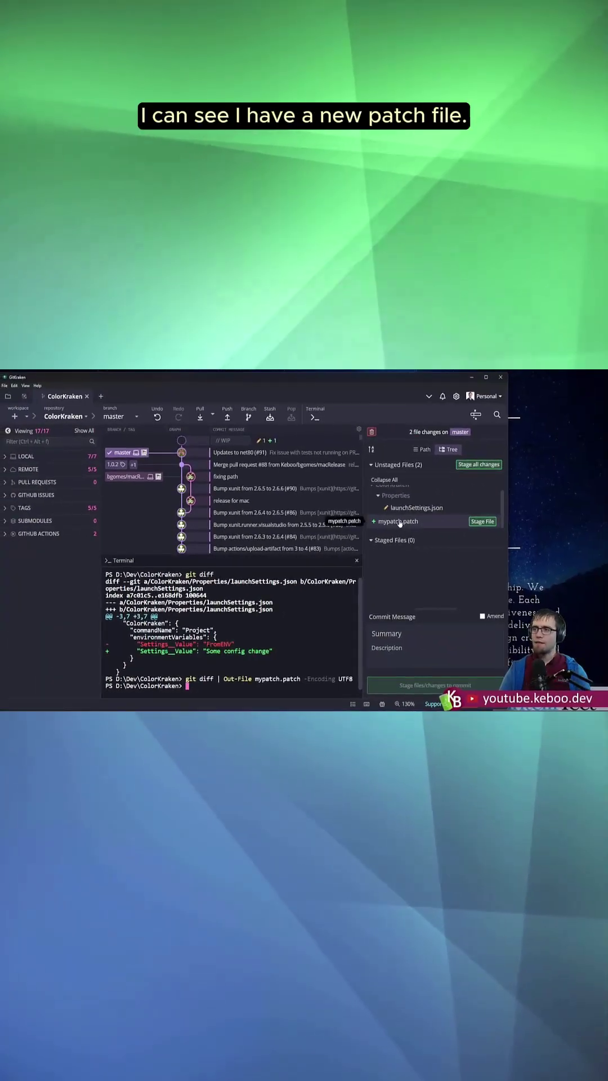
- Show mypatch.patch from Unstaged Files, with its FromENV to 'Some config change' diff
{"action": "left_click", "coordinate": [397, 522]}
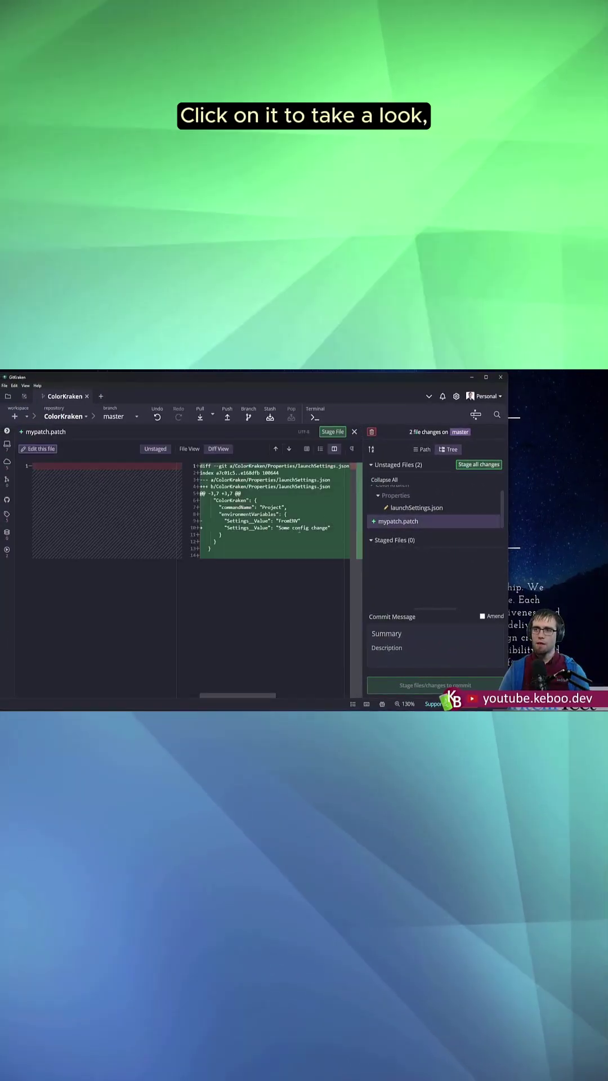